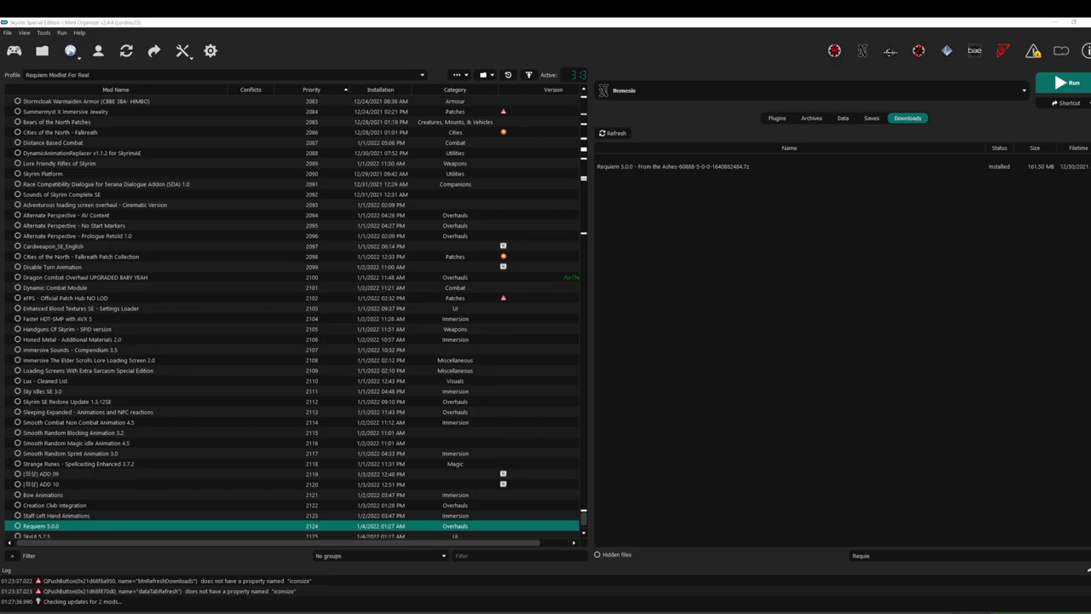
Start reinstalling the downloaded Requiem 5.0.0 - From the Ashes archive, keeping the core files and choosing Use current font
click(673, 166)
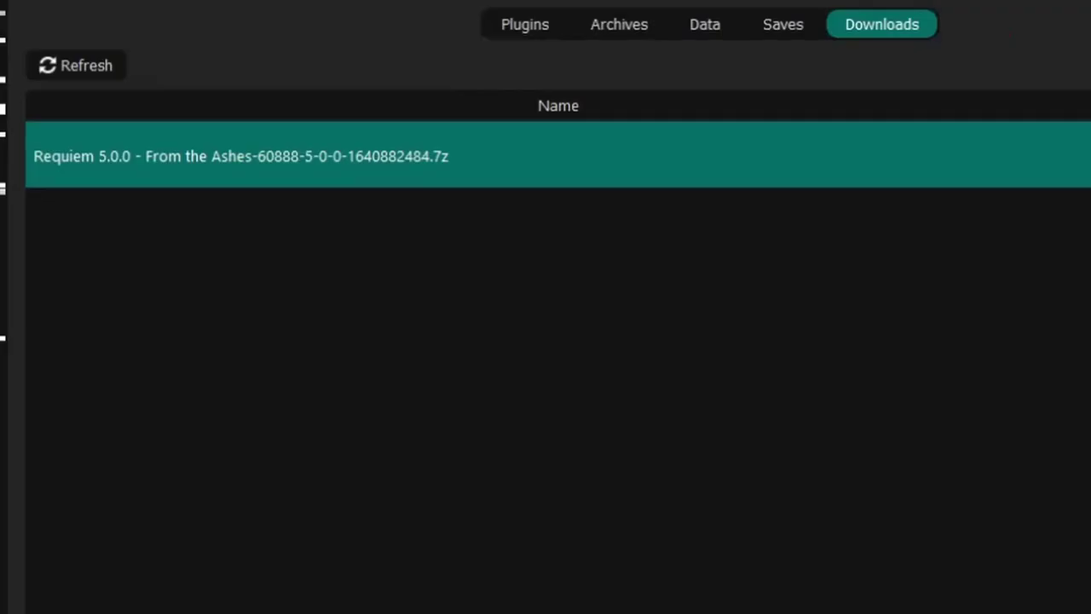
double_click(356, 179)
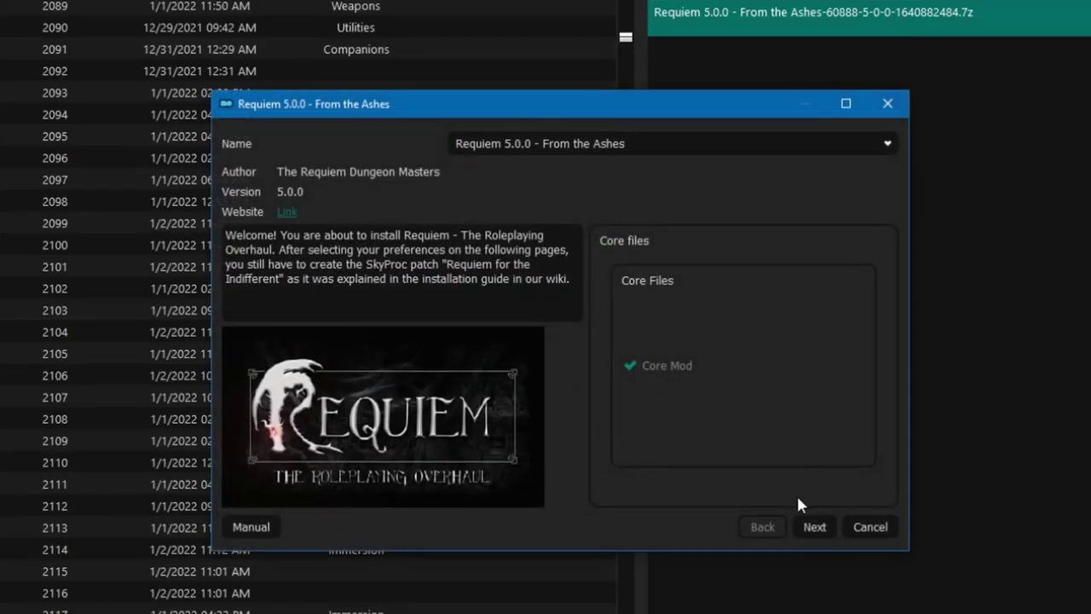
click(813, 527)
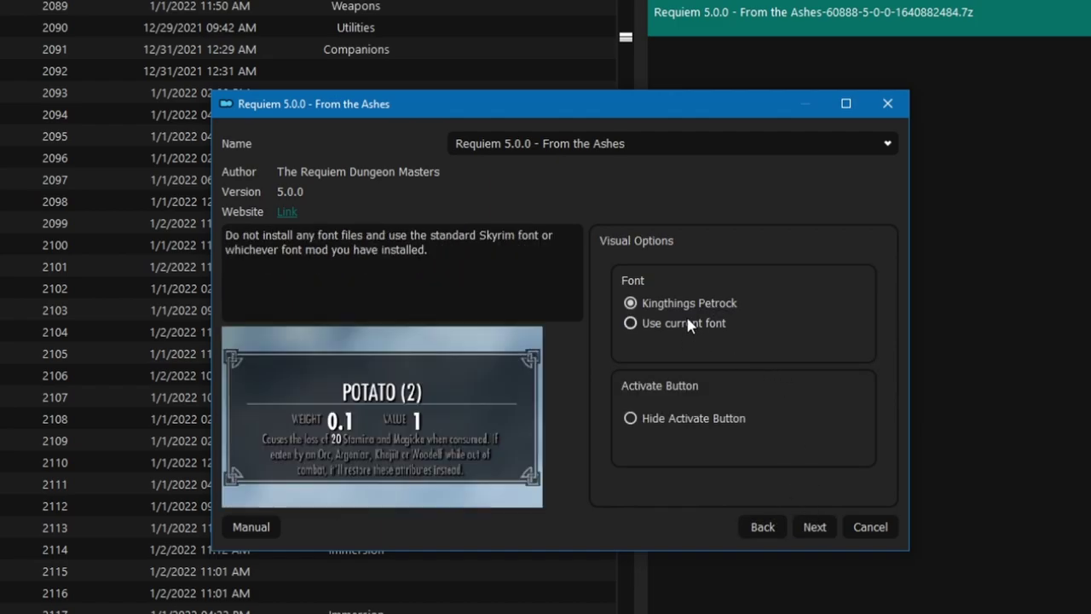
click(689, 324)
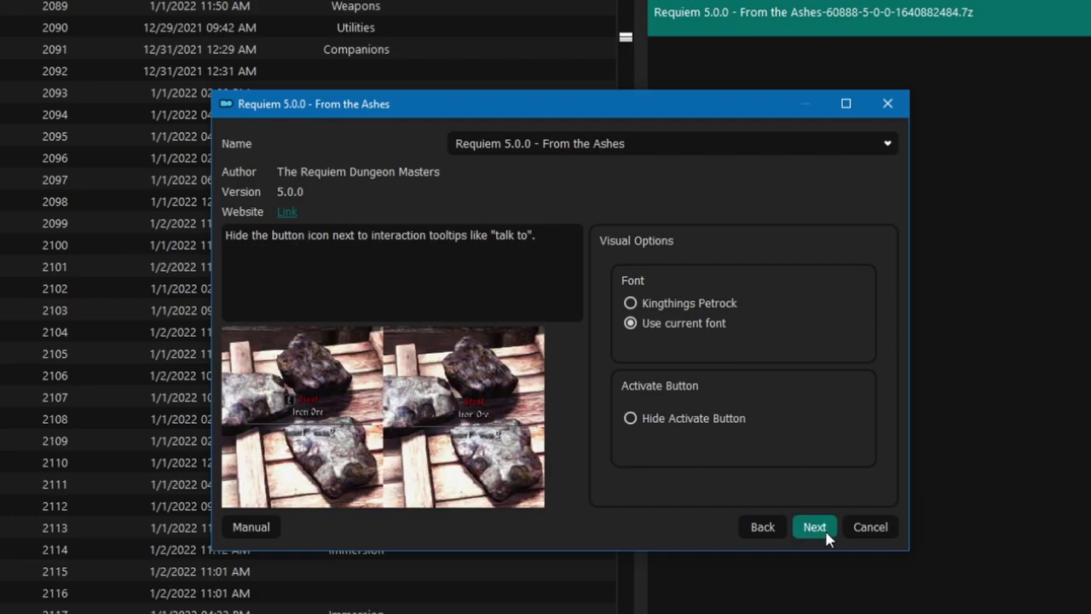
click(814, 527)
Select the optional plugins No Messages, No Overencumbered Messages, Restored Rewarding Sounds and Restored Saving Messages
click(690, 318)
click(689, 350)
click(689, 382)
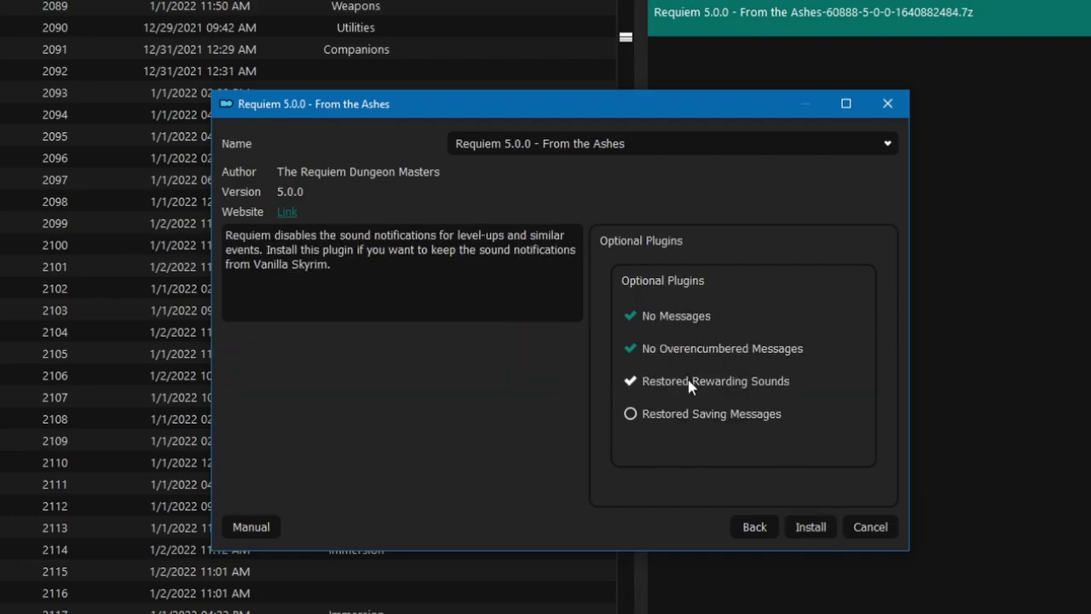
click(689, 414)
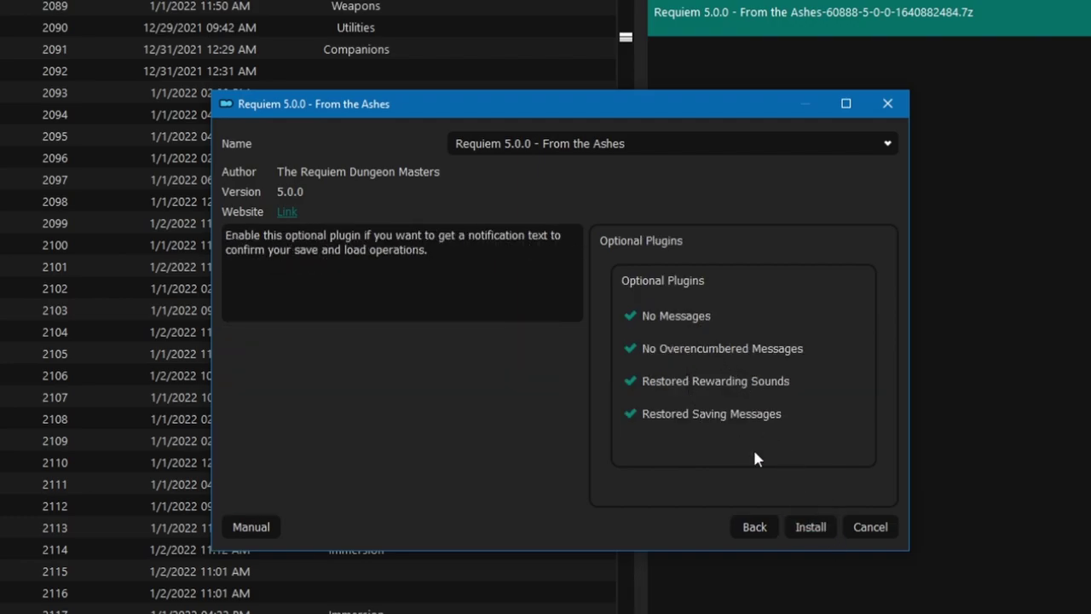
Name the mod Requiem 5.0.0 and install it over the existing mod entry
click(884, 143)
click(791, 183)
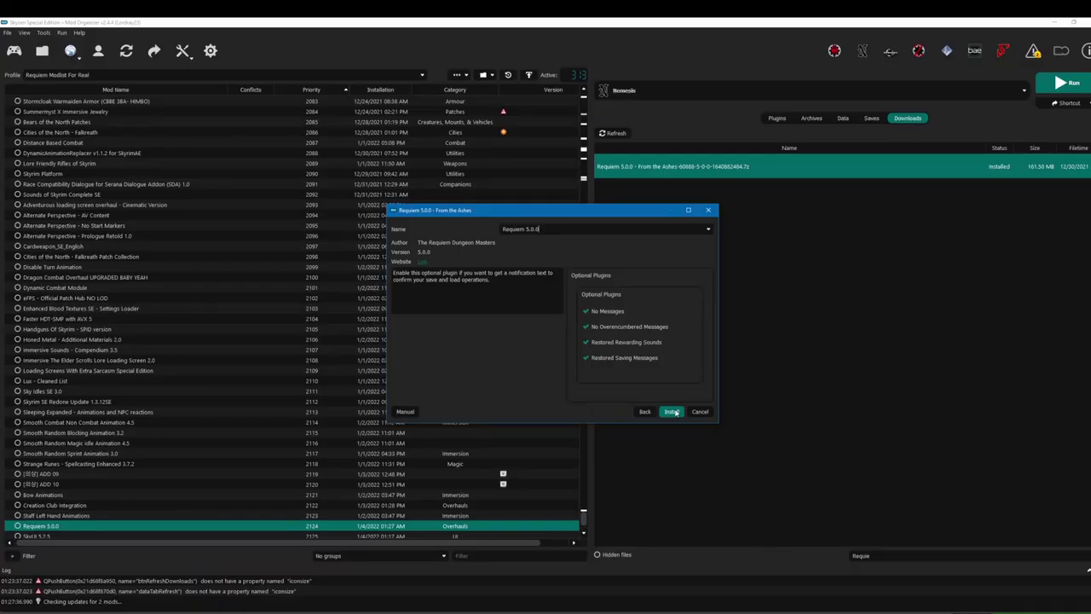
click(672, 411)
click(557, 349)
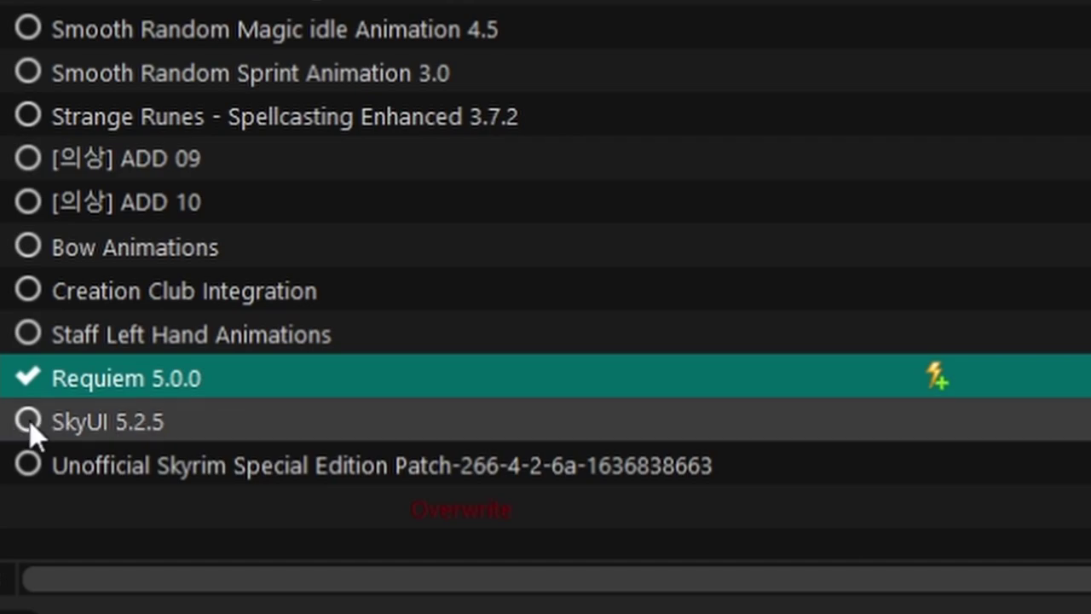
Enable the SkyUI 5.2.5 and Unofficial Skyrim Special Edition Patch mods
click(17, 504)
click(29, 465)
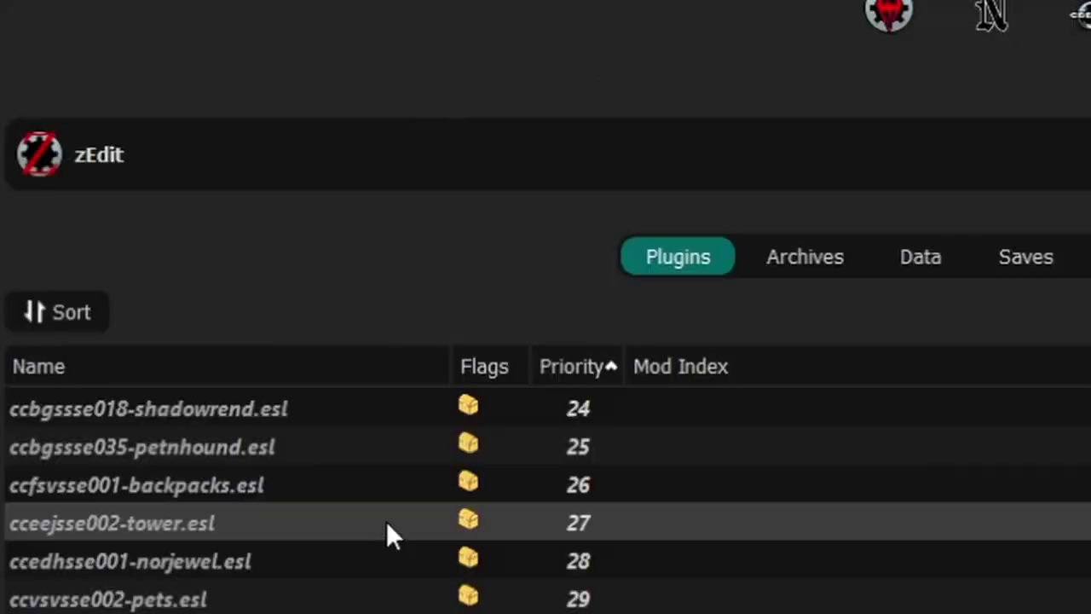
Add an empty entry to the list of executables and title it Reqtificator 5.0.1
click(241, 181)
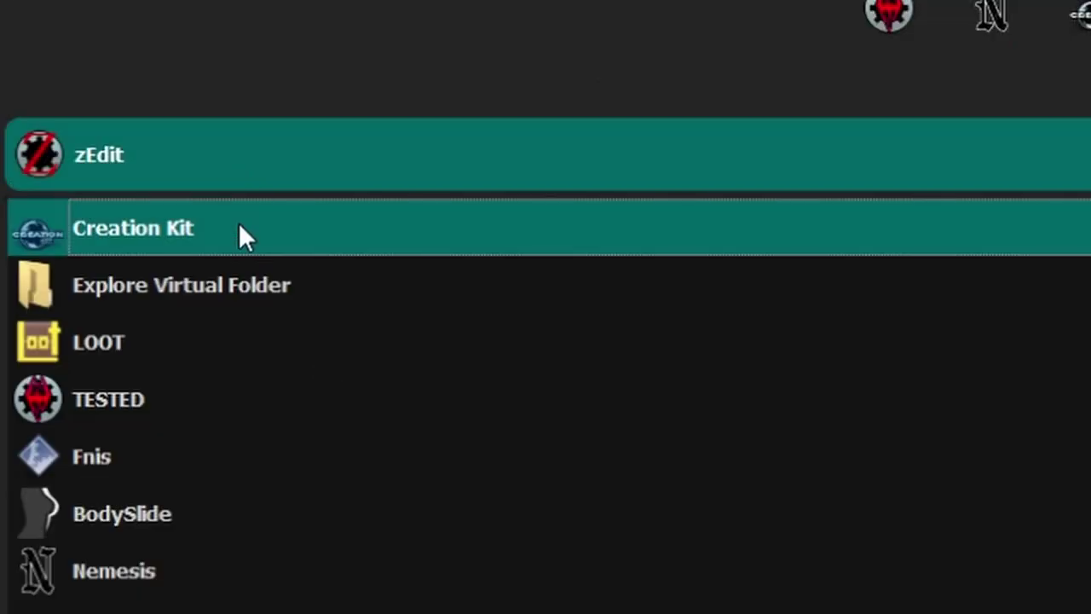
click(257, 238)
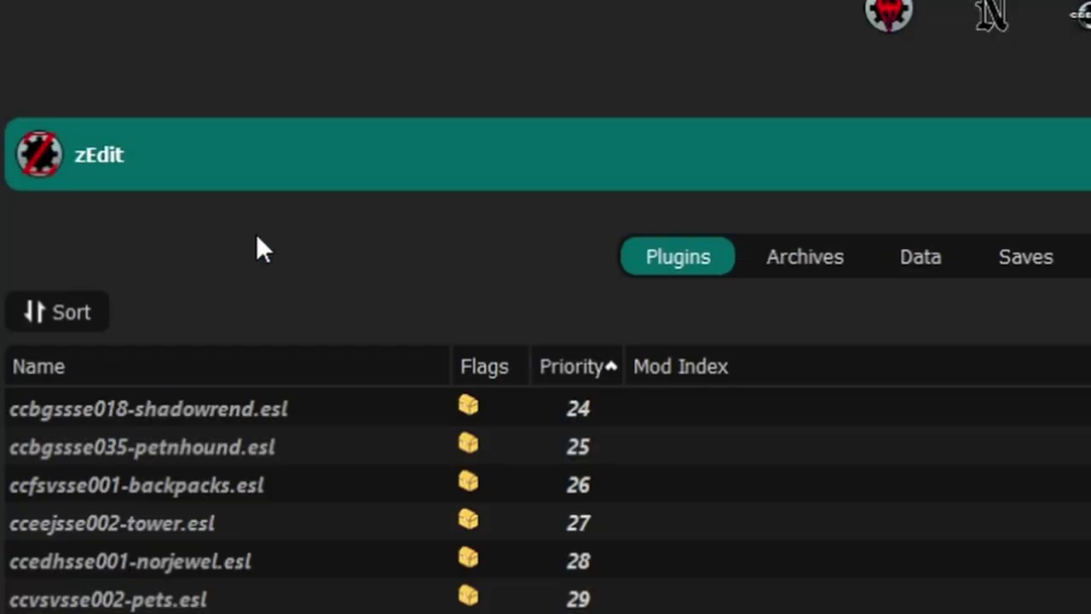
click(126, 39)
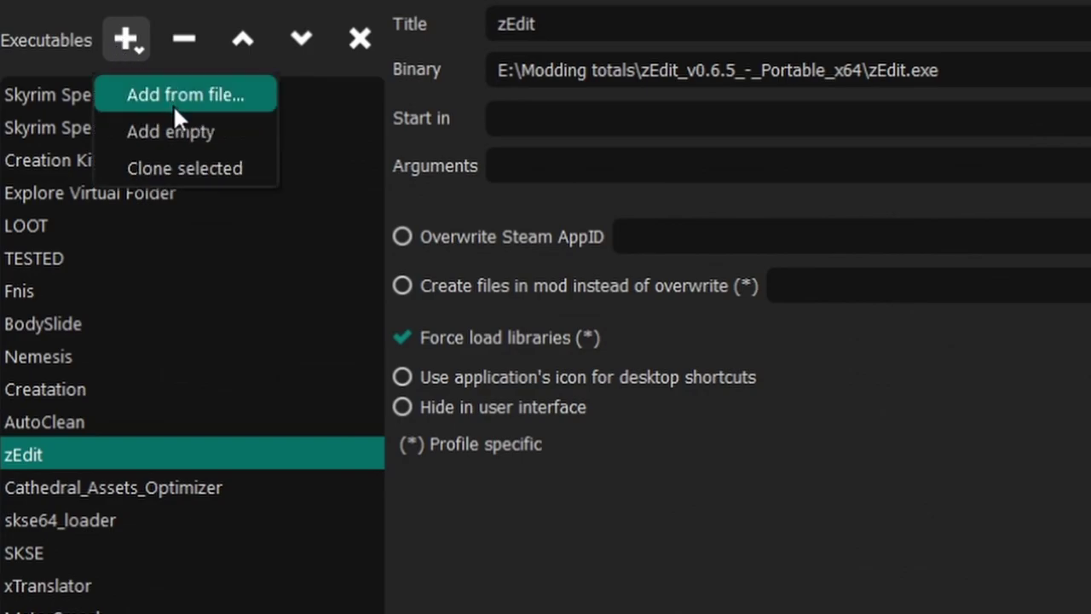
click(174, 134)
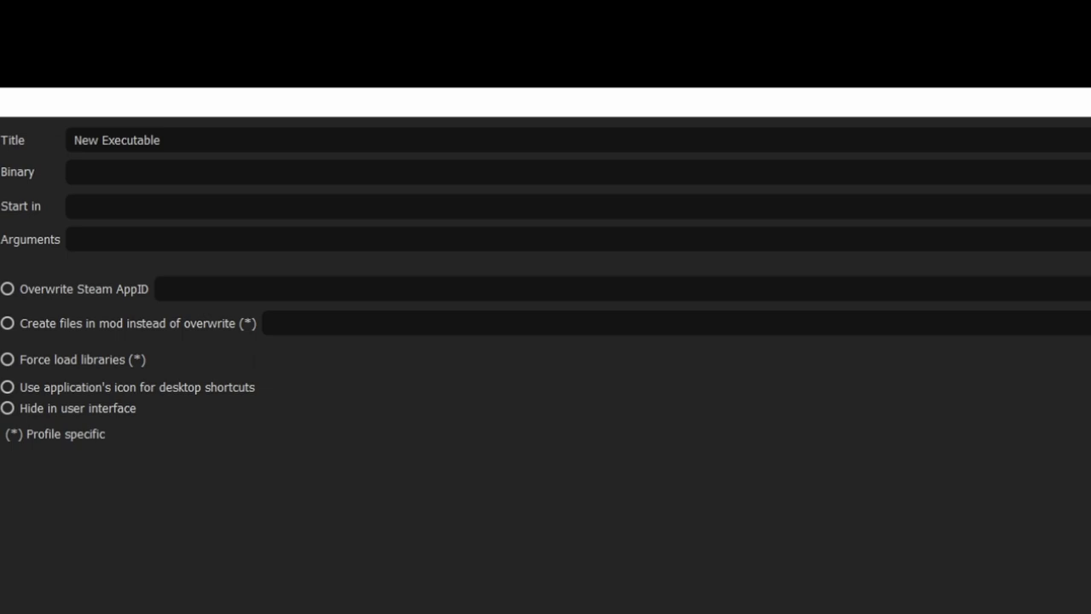
click(348, 143)
double_click(348, 143)
key(ctrl+a)
text(Reqtificator)
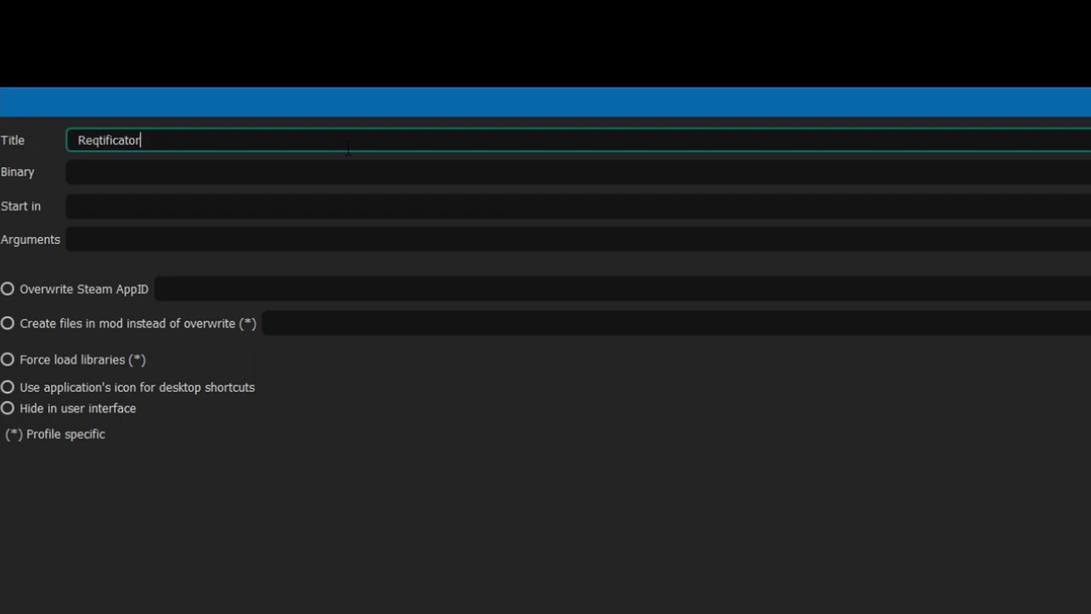
text( 5.0.1)
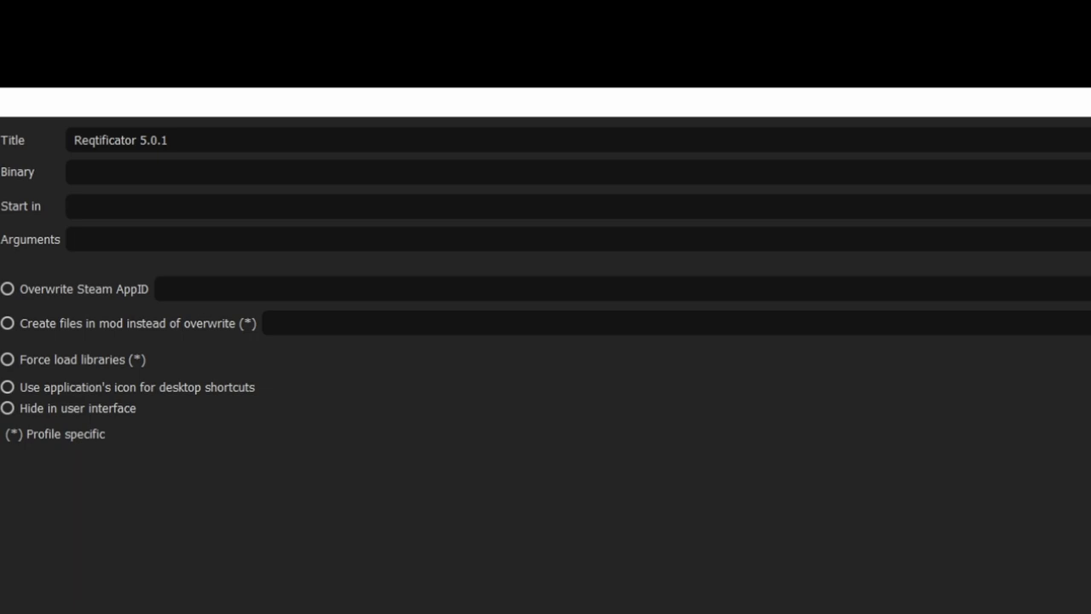
Set the new executable's binary to C:\WINDOWS\system32\cmd.exe and its arguments to /K Reqtificator.bat, and save the configuration
click(164, 172)
text(C:\WINDOWS\system32\cmd.exe)
key(Tab)
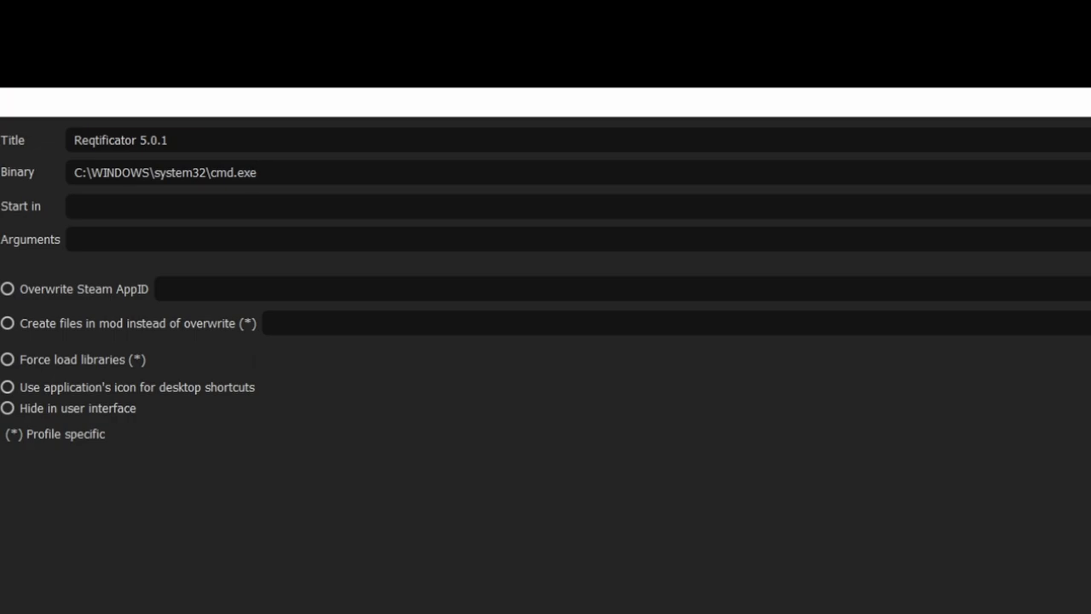
click(75, 238)
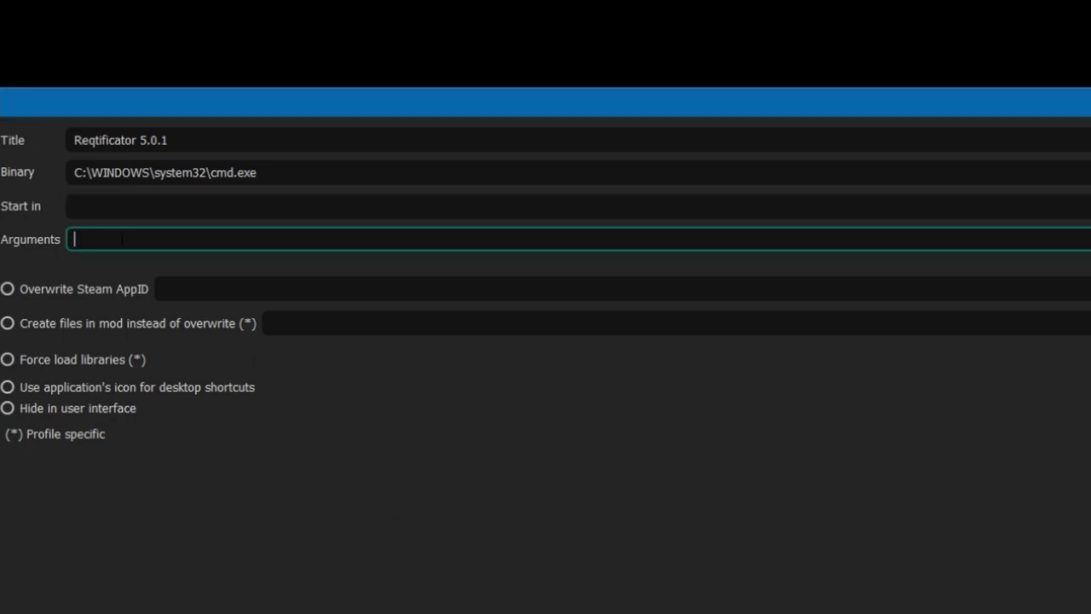
text(/K Reqtificator.bat)
click(251, 197)
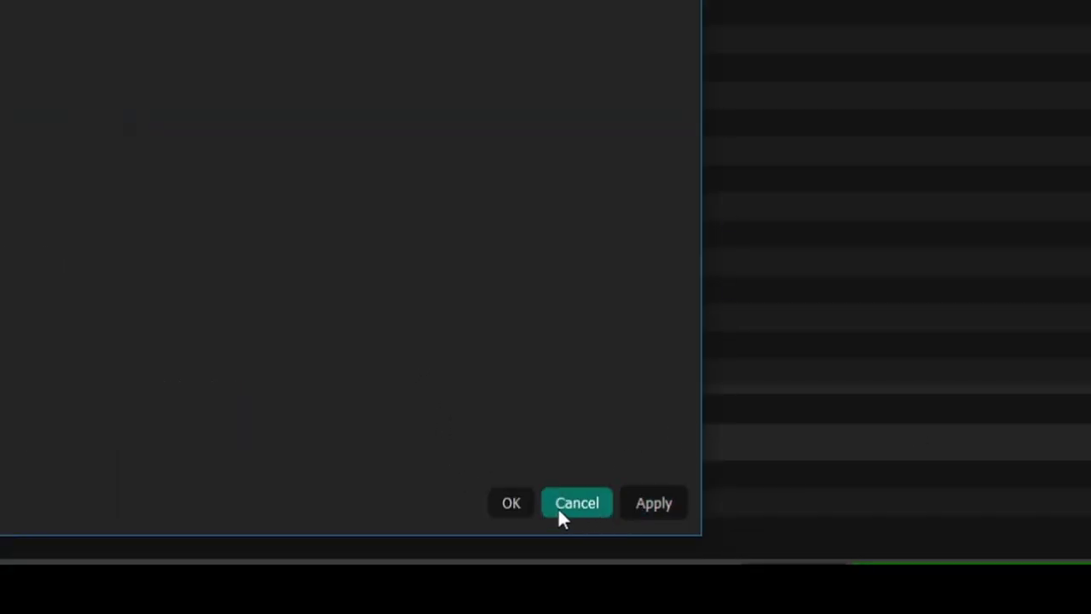
click(641, 509)
click(512, 503)
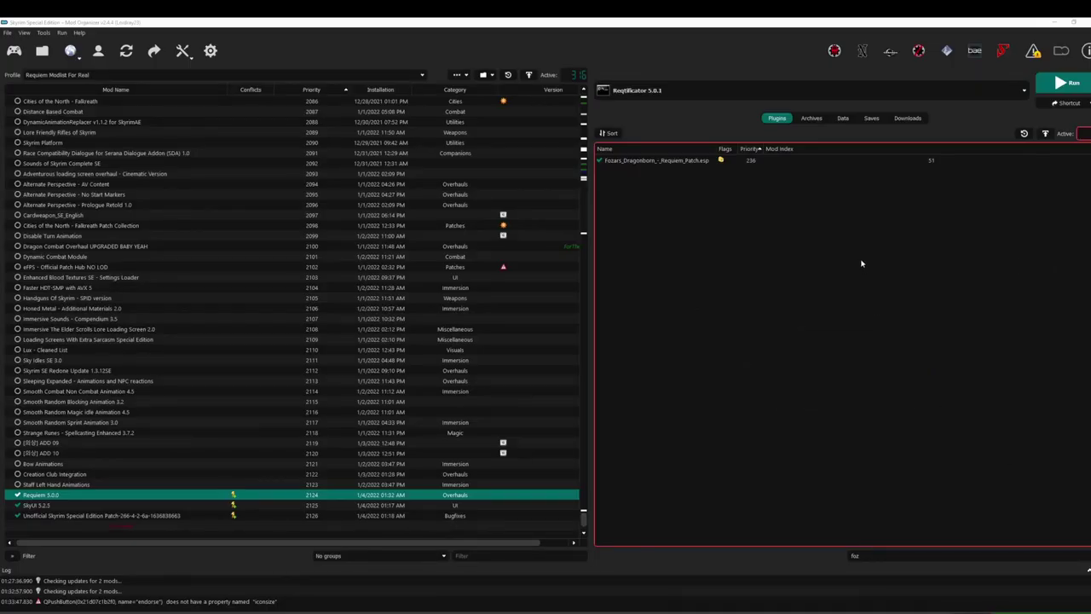
Run the Reqtificator 5.0.1 executable with the enabled mods
click(1068, 82)
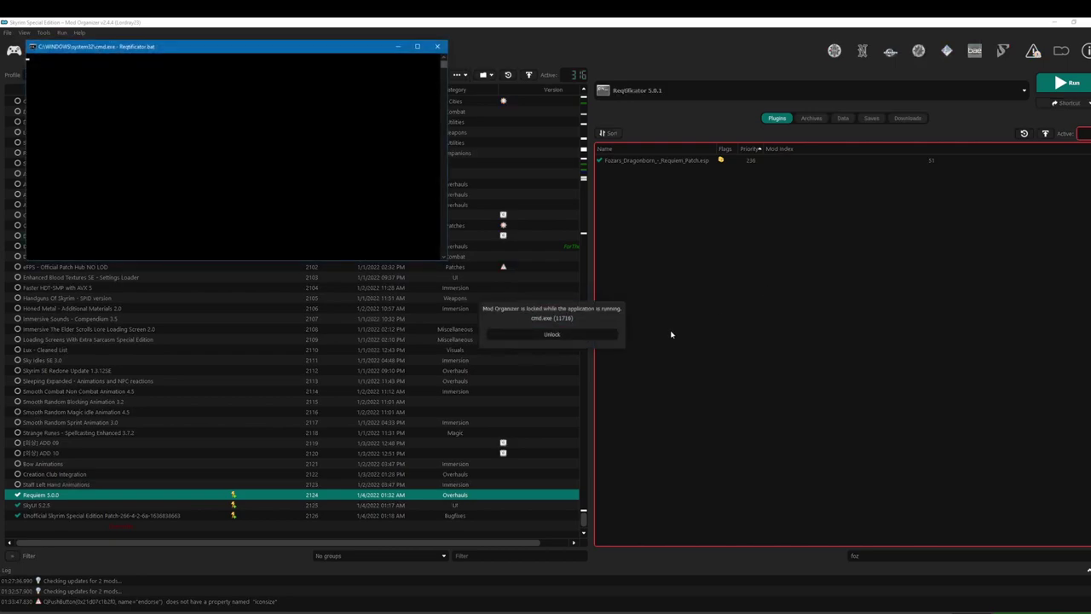
click(206, 171)
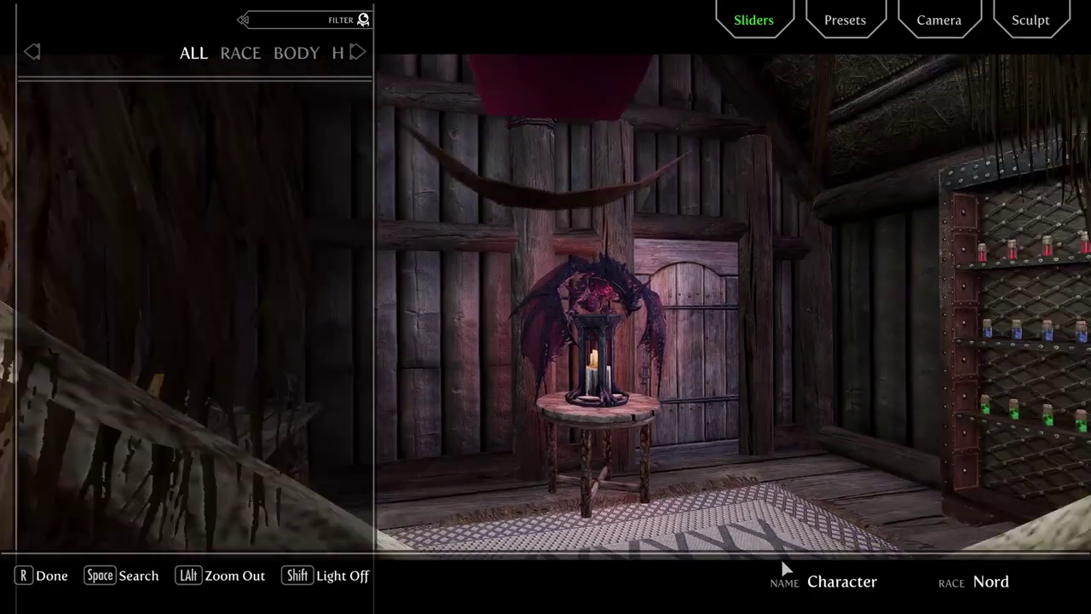
In Skyrim, finish character creation with the default Nord and accept the existing character name
key(r)
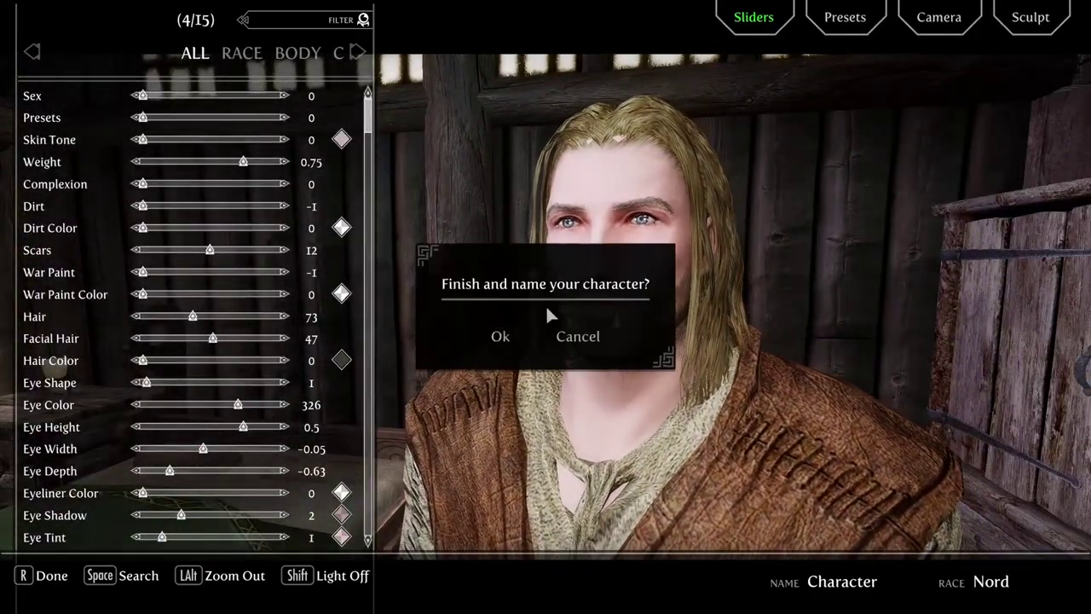
click(493, 341)
click(498, 345)
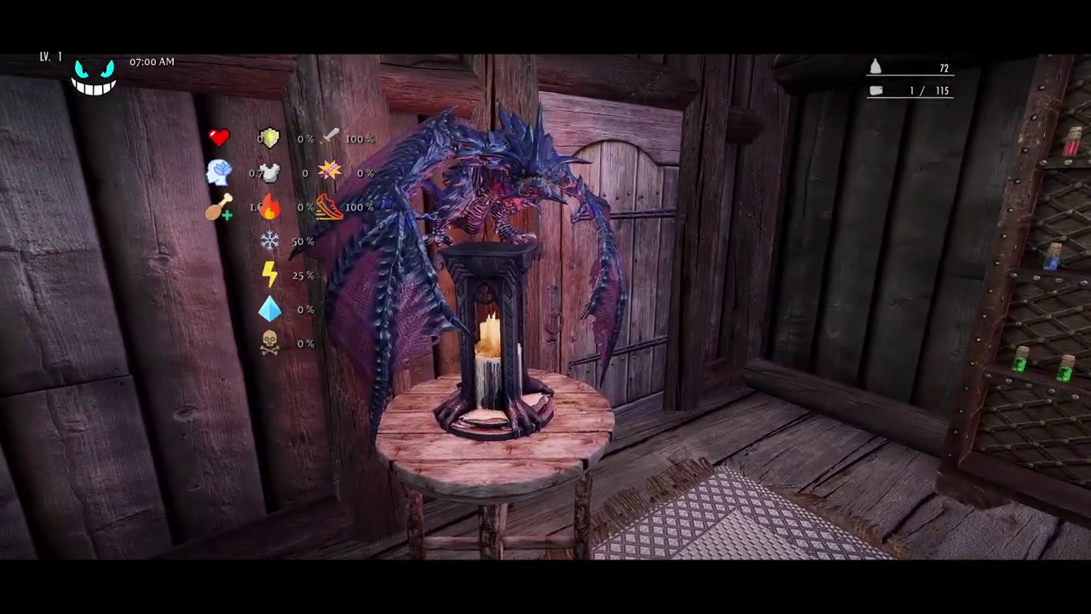
Open and close the inventory to trigger Requiem's in-game setup, and finish the Requiem installation
key(i)
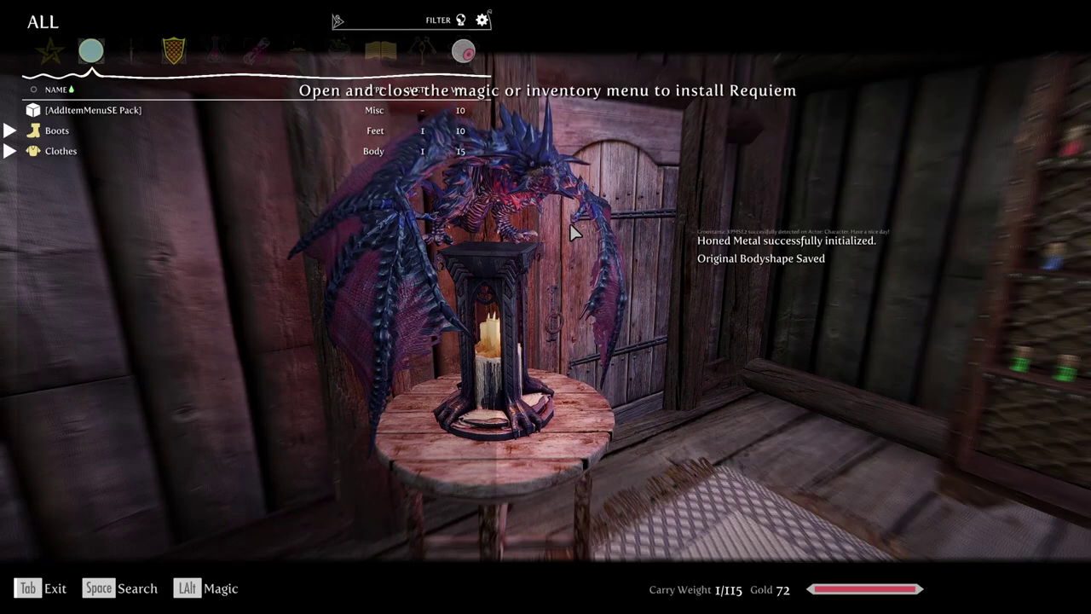
key(Tab)
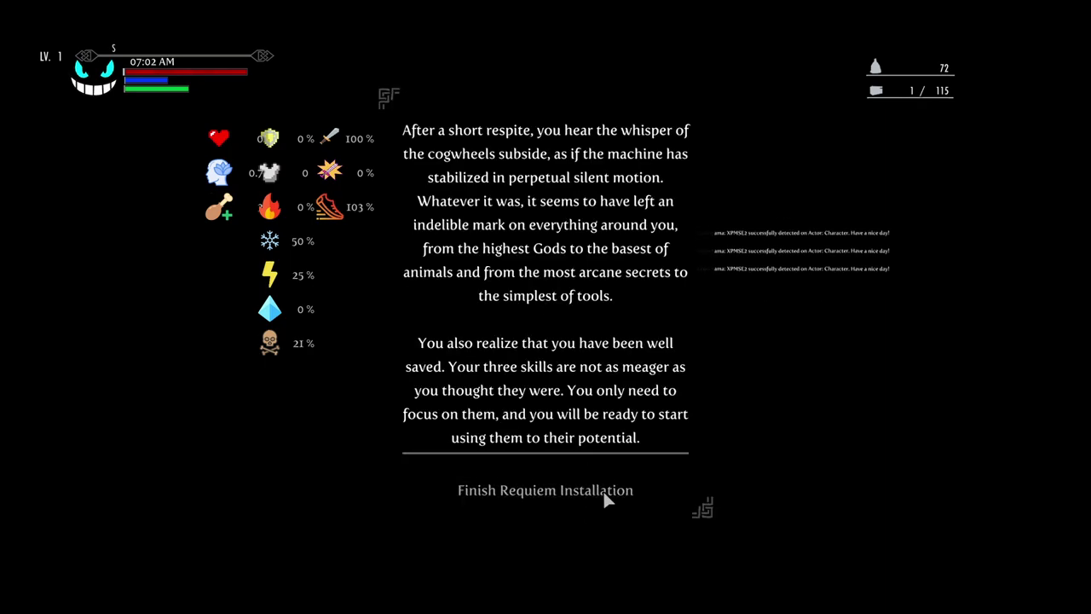
click(609, 494)
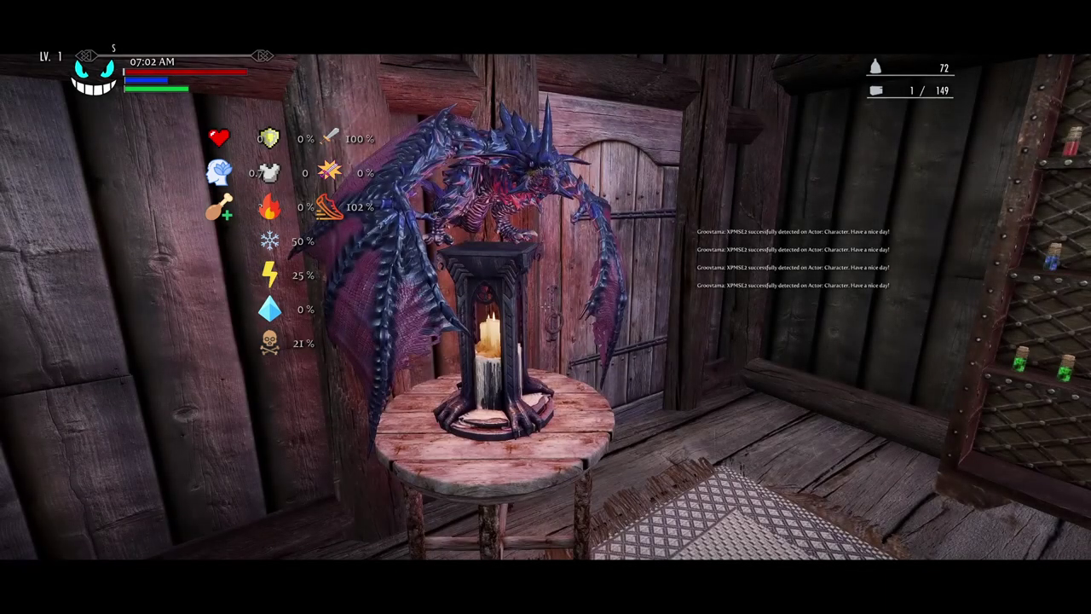
Open the skills overview and browse the skill trees from Destruction back to Alchemy
key(Tab)
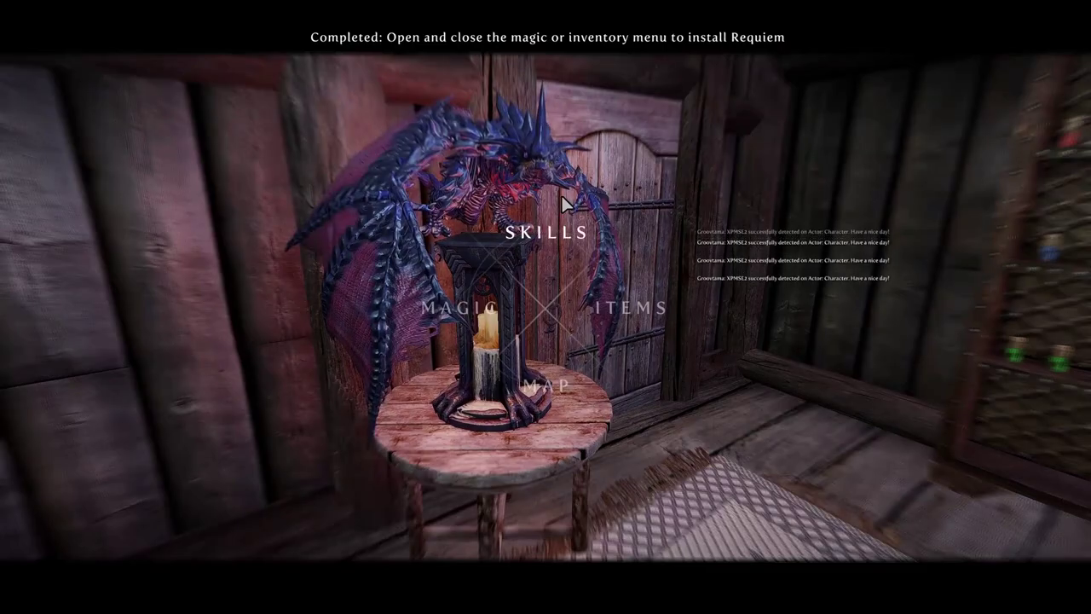
click(562, 192)
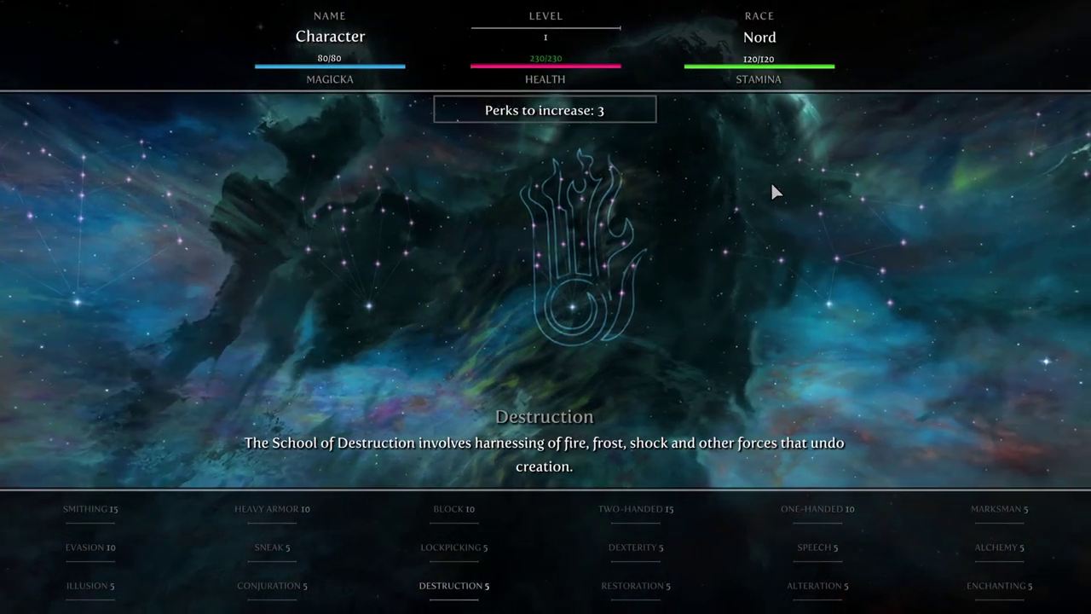
key(Left)
key(Left)
key(Left)
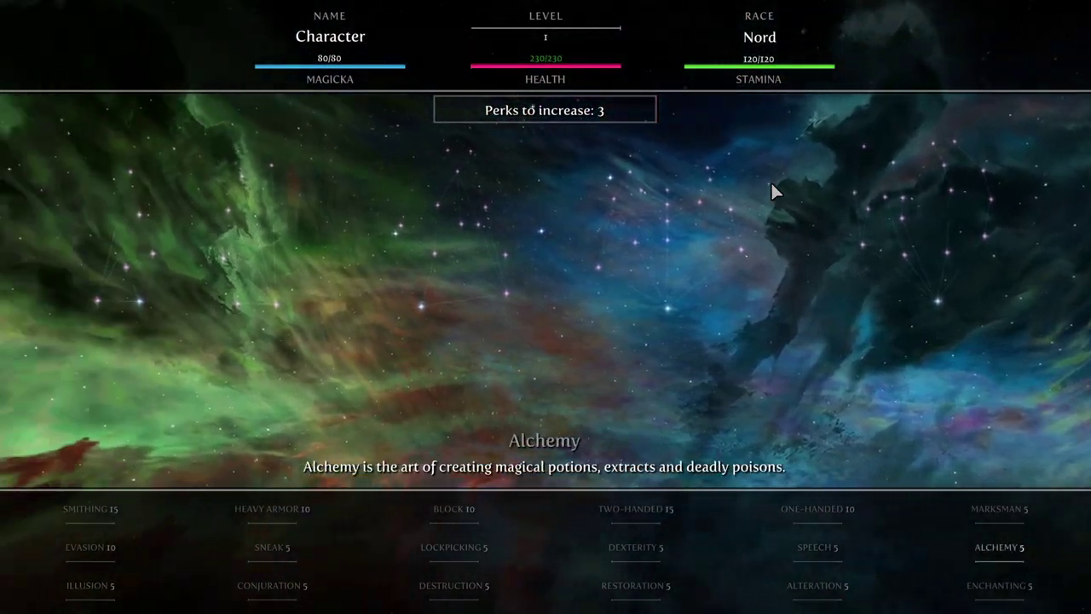